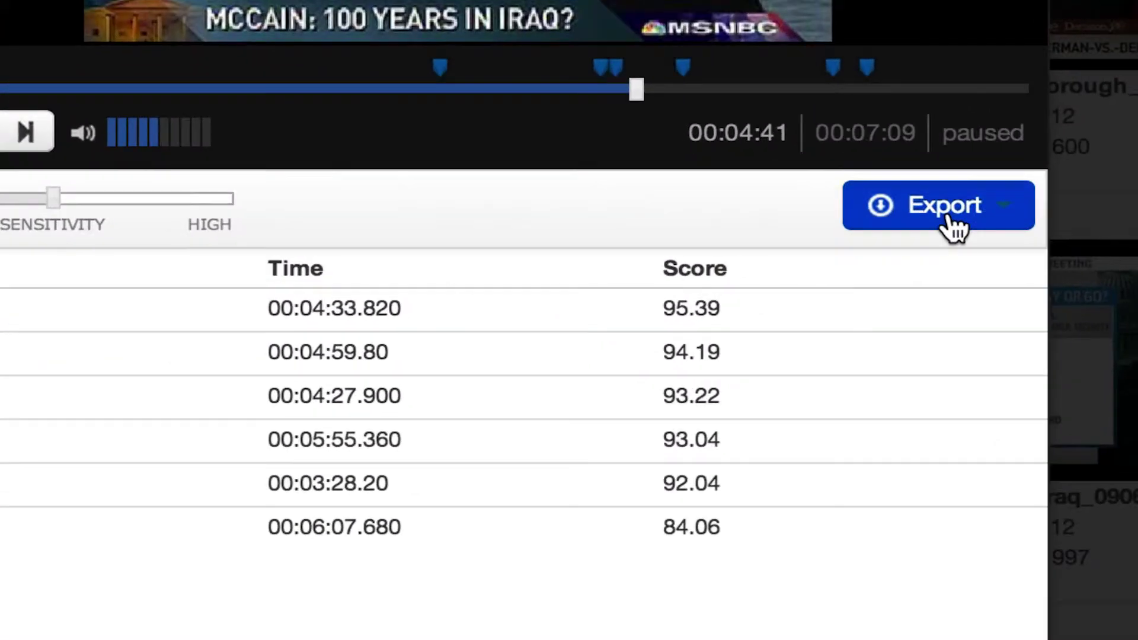
Review the clip's export options: File (Final Cut Pro XML, AAF) and Share (Permalink).
click(735, 341)
mouse_move(732, 356)
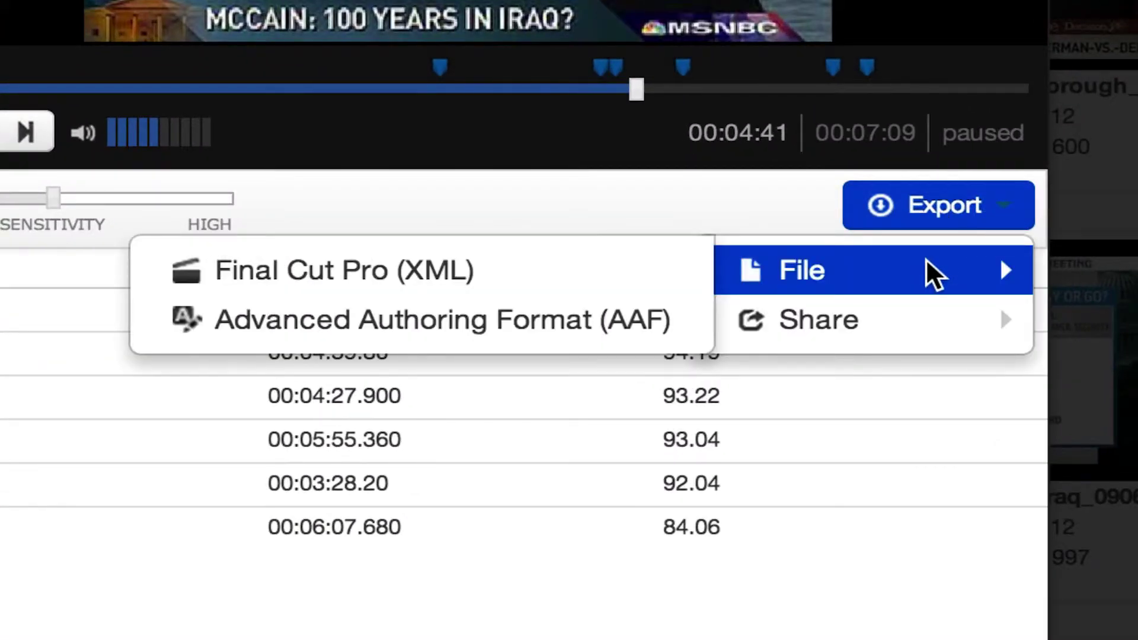
mouse_move(924, 315)
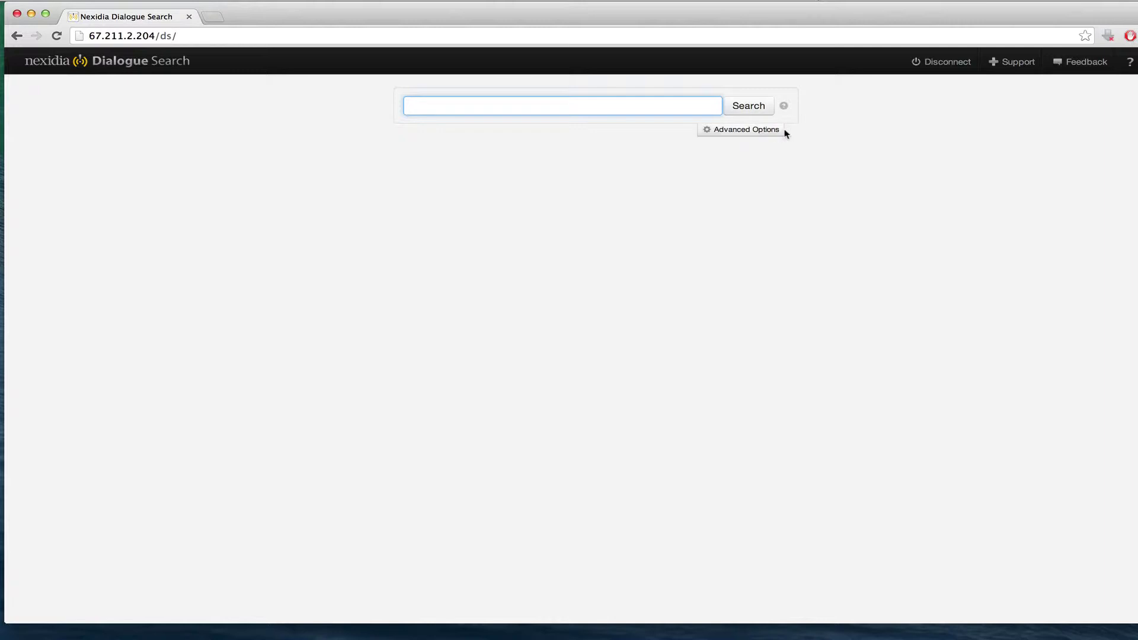
In Advanced Options, set the Search Sensitivity slider near HIGH.
click(780, 130)
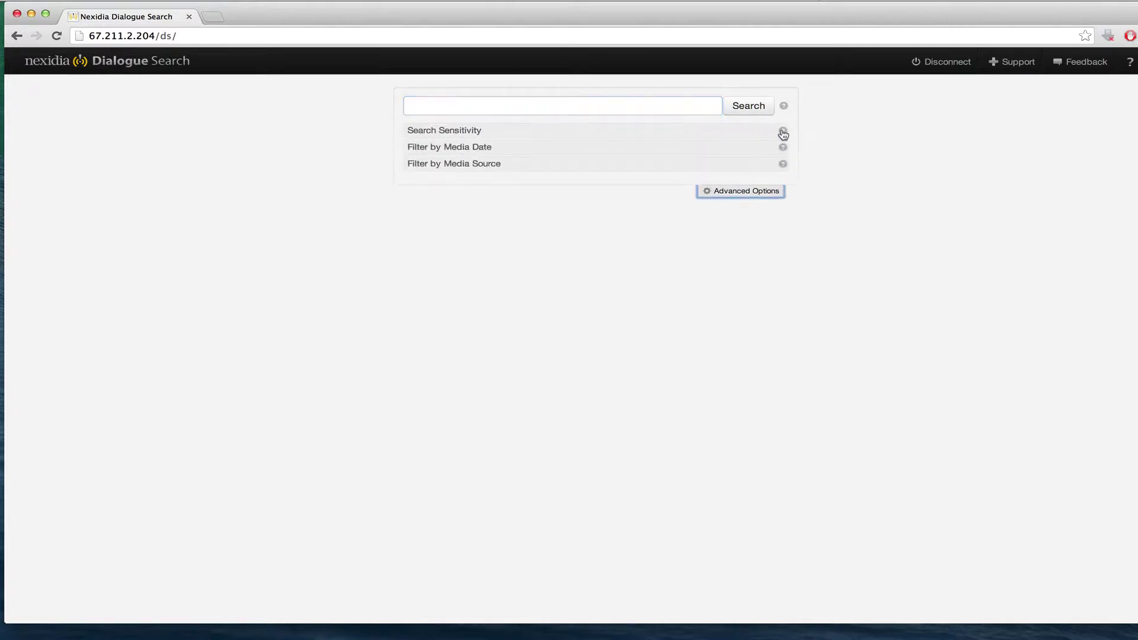
click(617, 130)
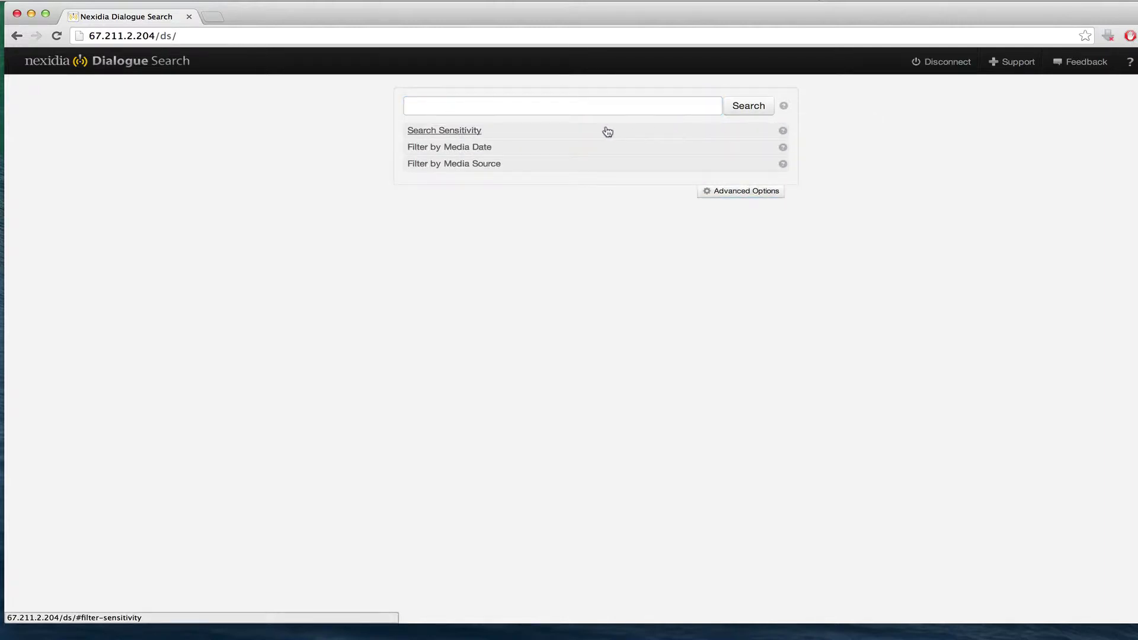
drag(598, 151, 499, 153)
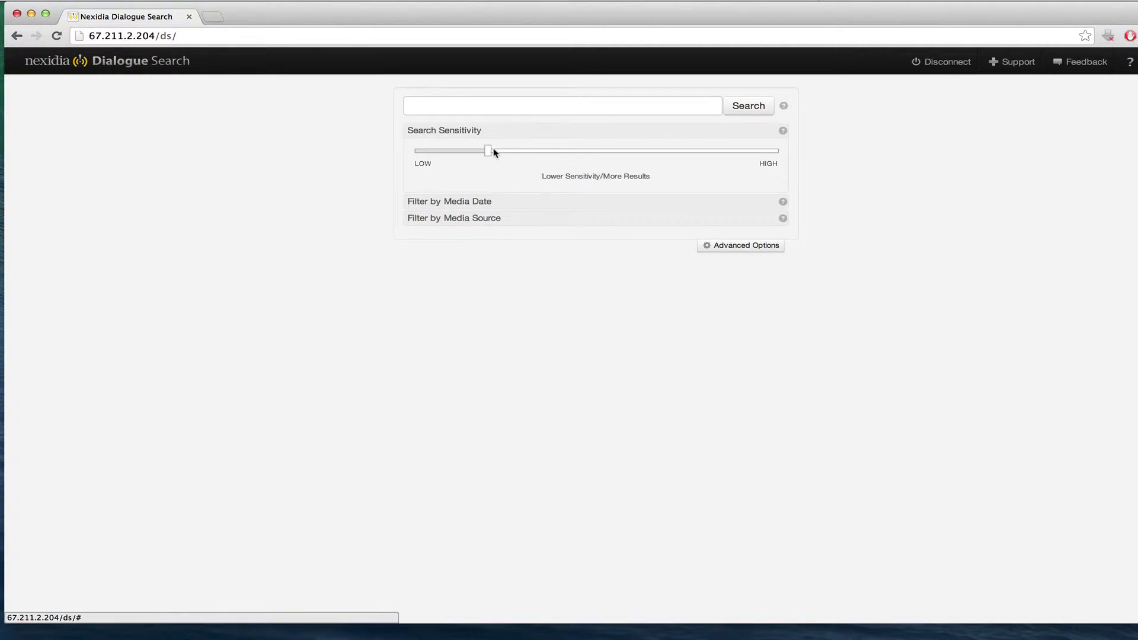
drag(494, 152, 706, 158)
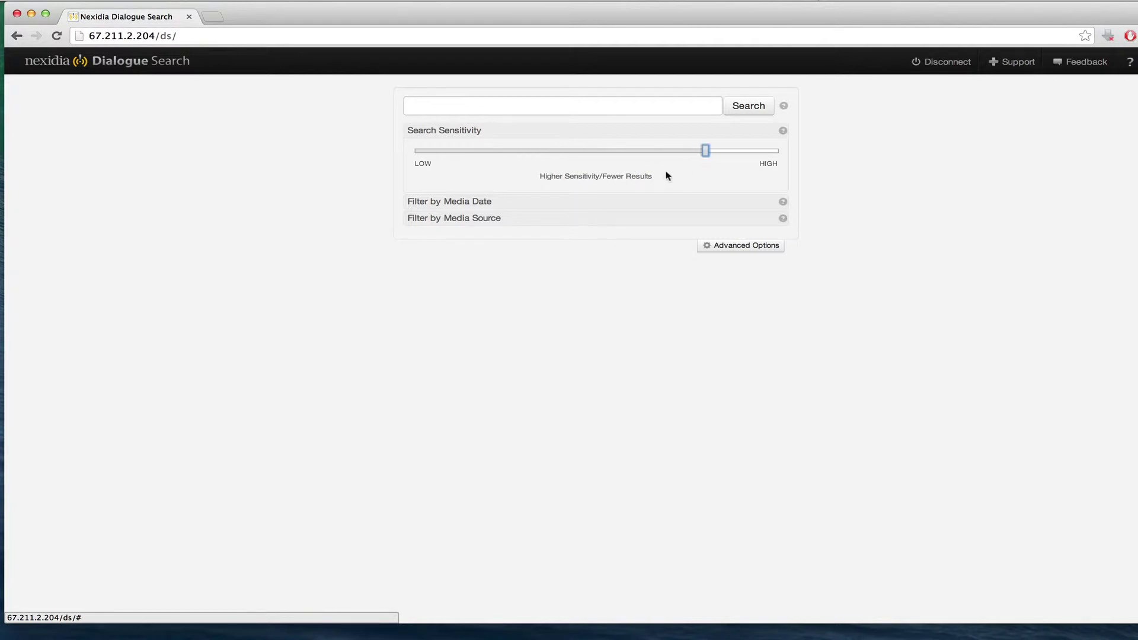
click(657, 135)
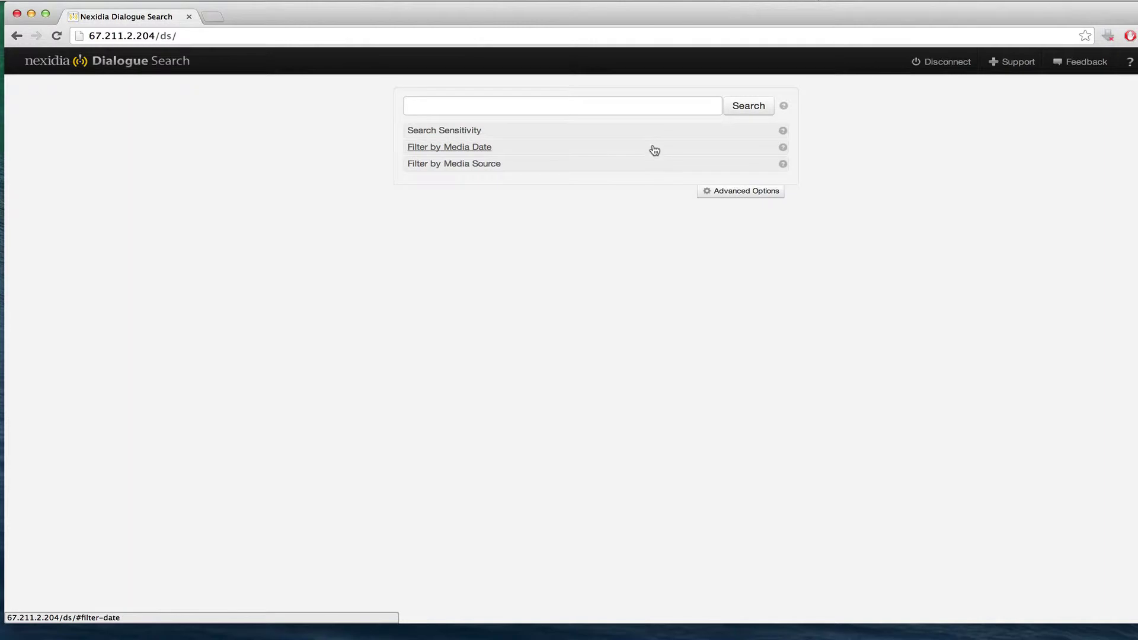
Inspect the Media Date From/To calendars and the Media Source list, then hide Advanced Options.
click(654, 150)
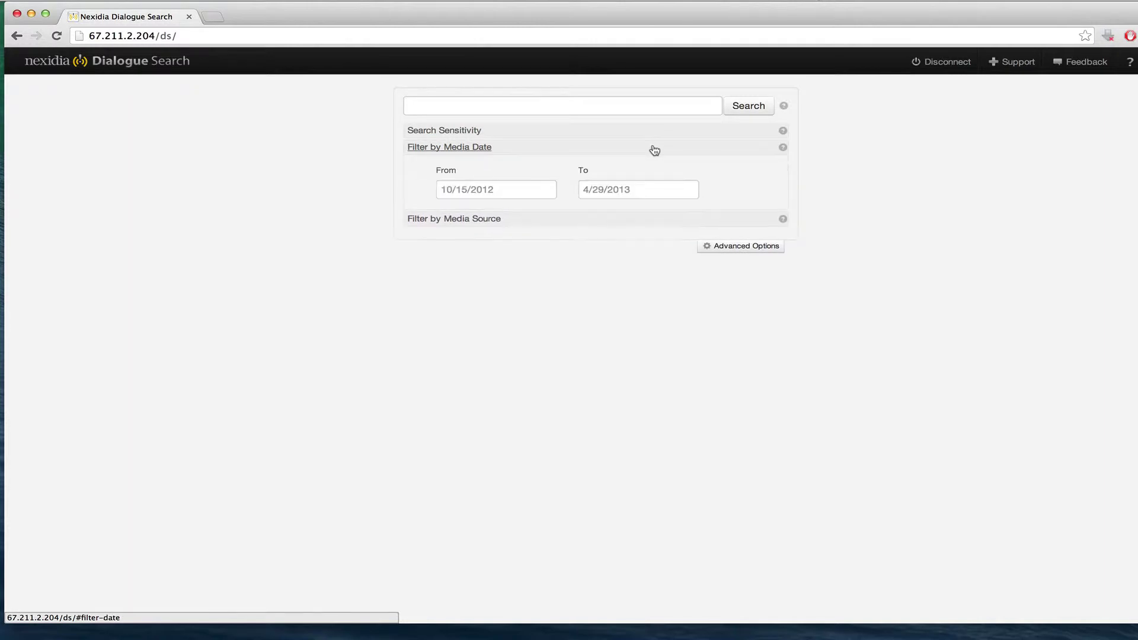
click(498, 189)
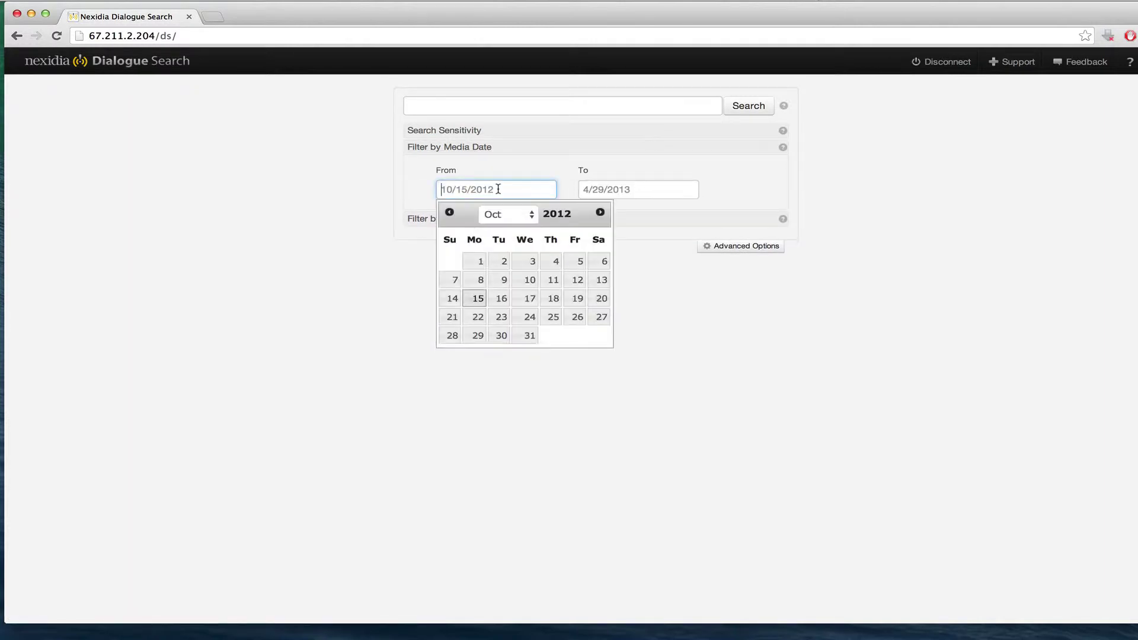
click(637, 190)
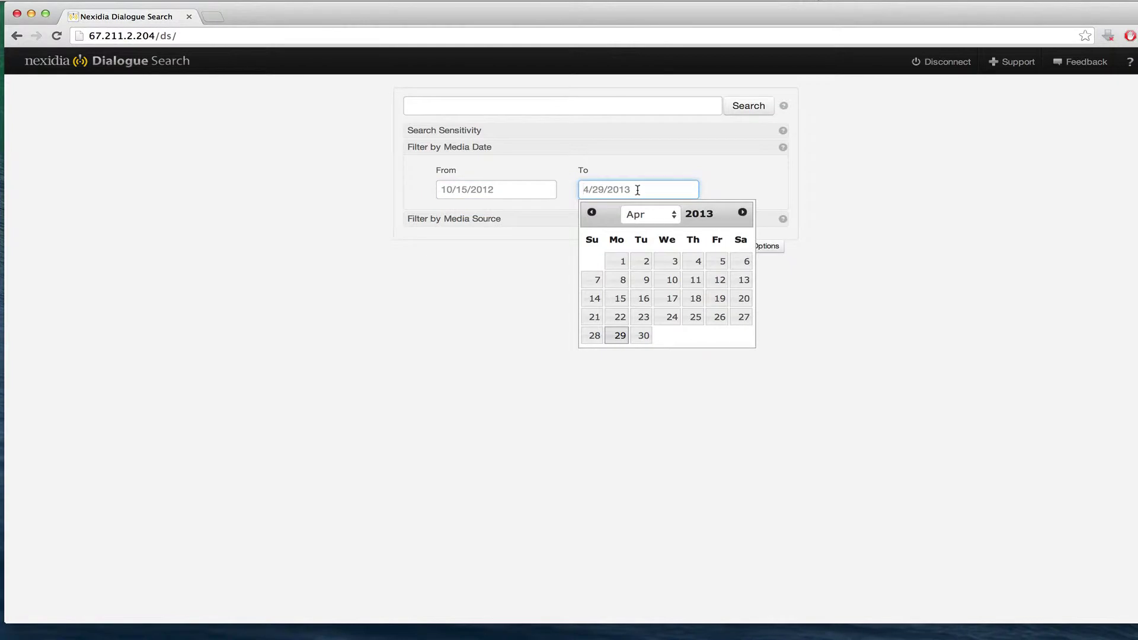
click(654, 152)
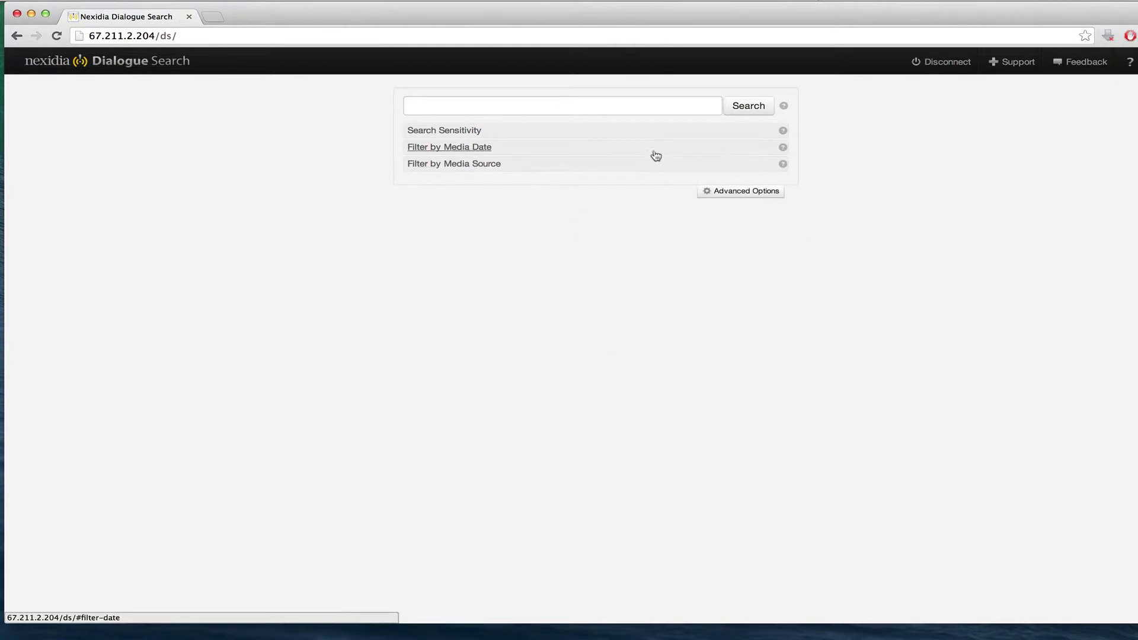
click(651, 169)
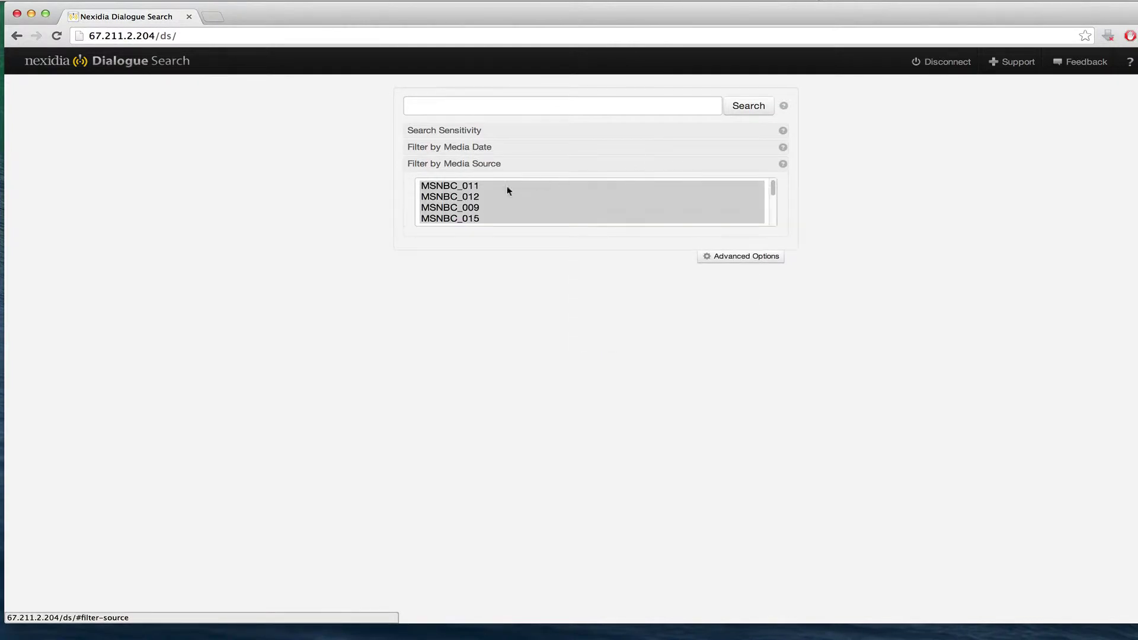
scroll(468, 221, down, 3)
scroll(468, 221, down, 2)
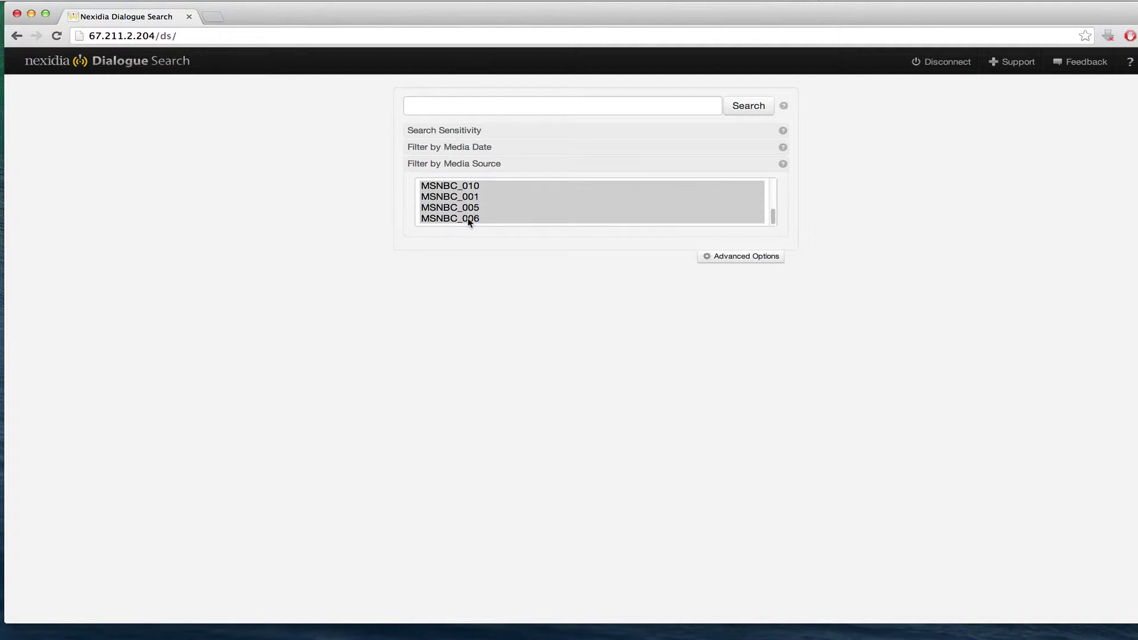
click(549, 168)
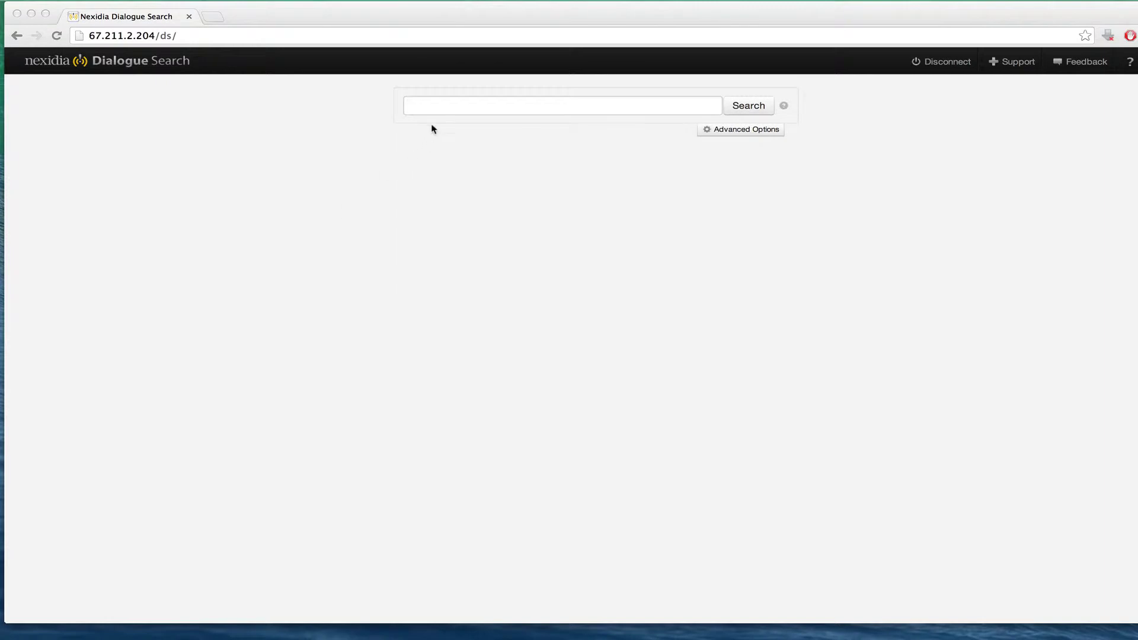
Search the archive for 'alcohol', returning 915 results.
click(436, 109)
click(431, 107)
text(alco)
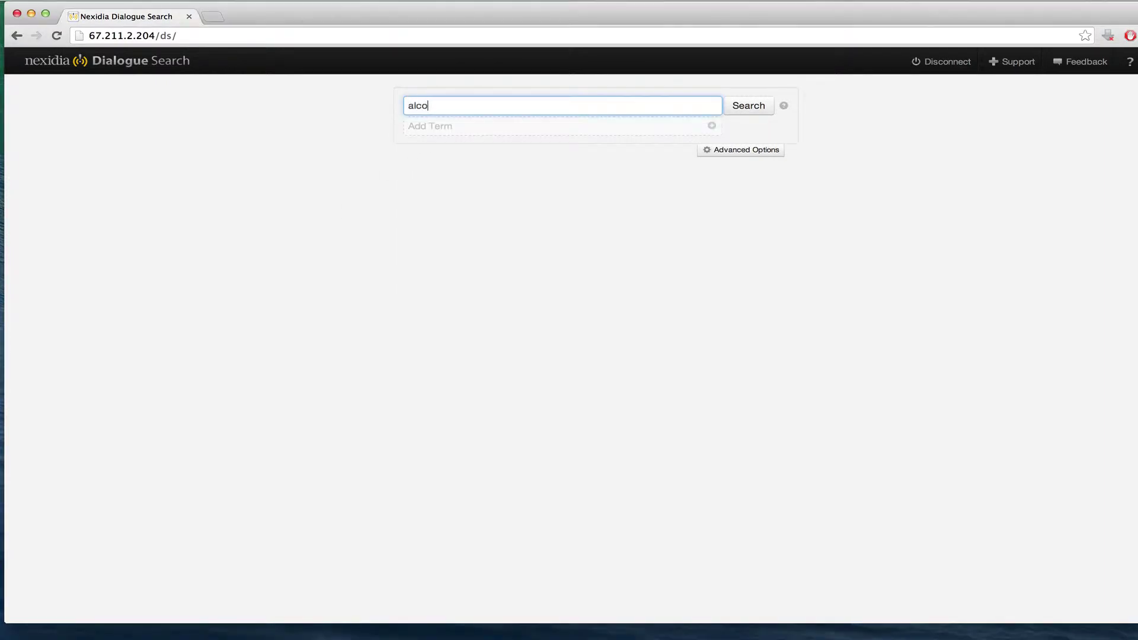
text(hol)
key(Return)
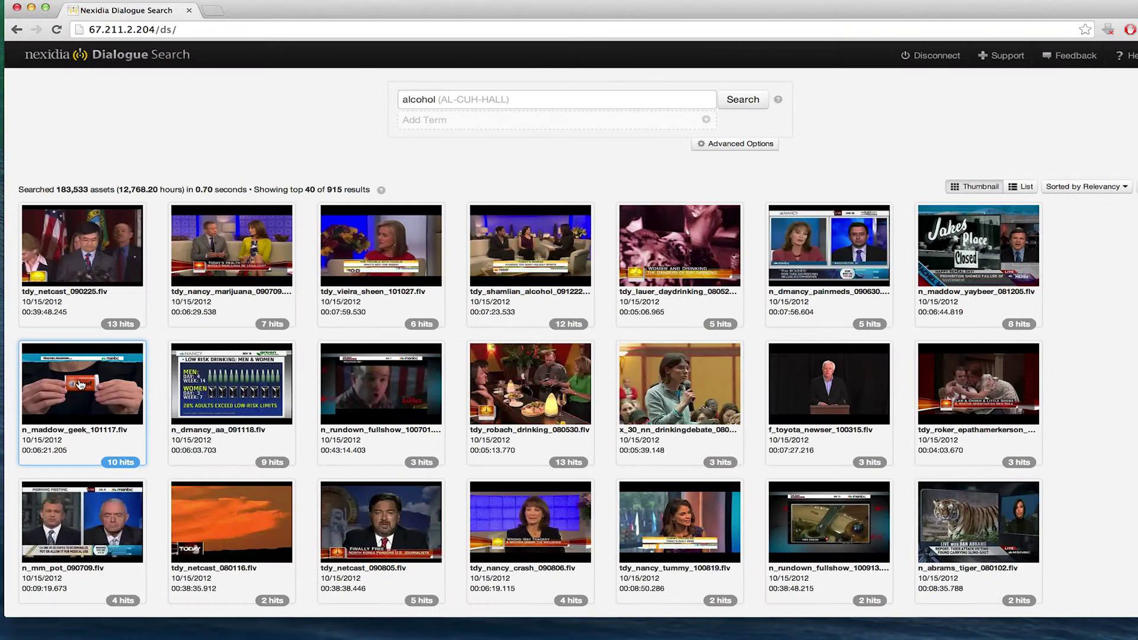
Play n_maddow_geek_101117.flv at its alcohol hits (05:49, 00:15, 02:32, 01:56, 00:49), then close it.
click(81, 384)
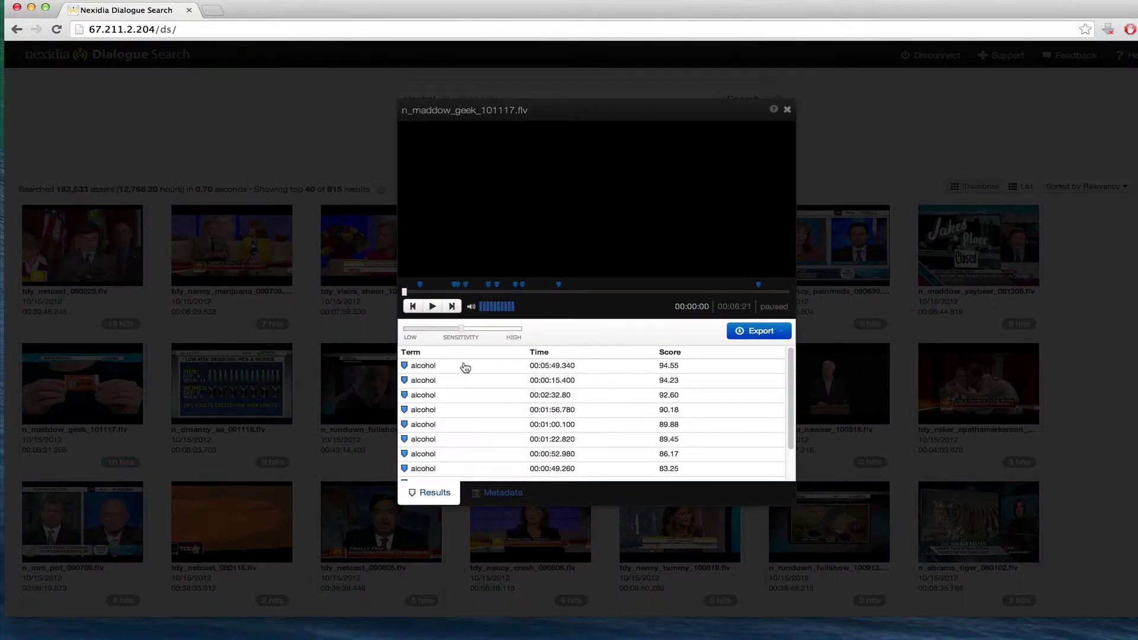
click(434, 367)
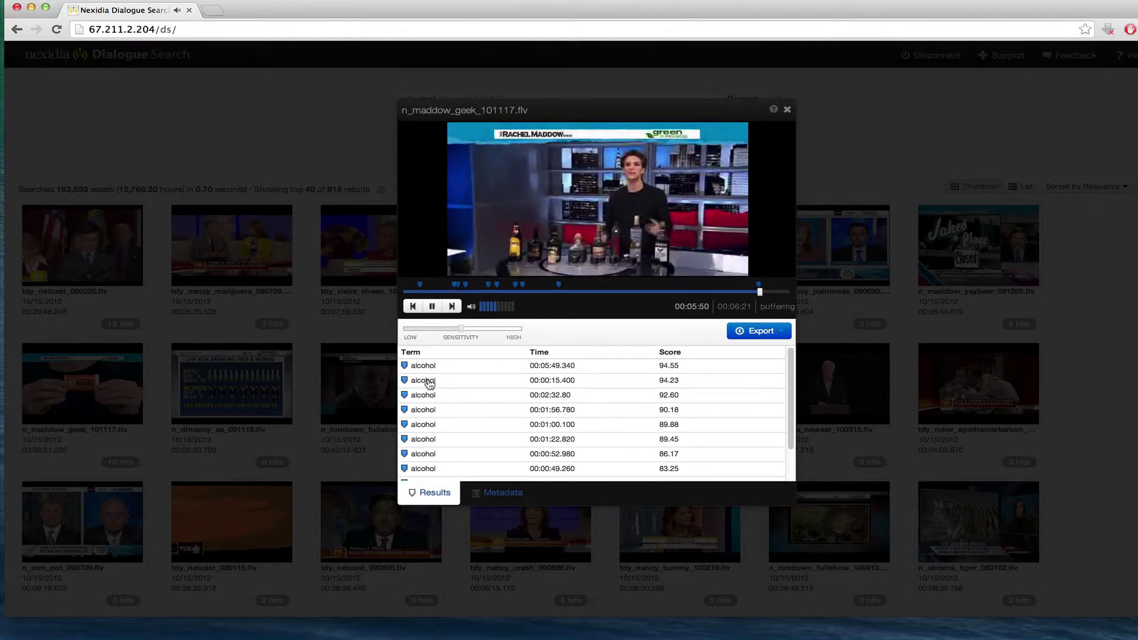
double_click(428, 381)
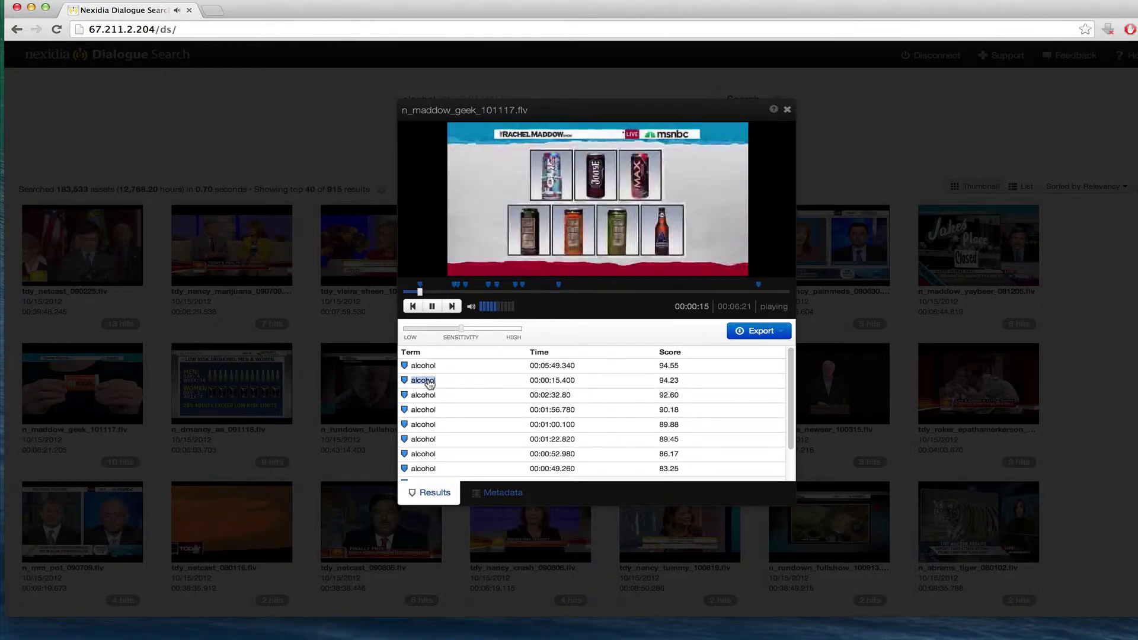
double_click(427, 395)
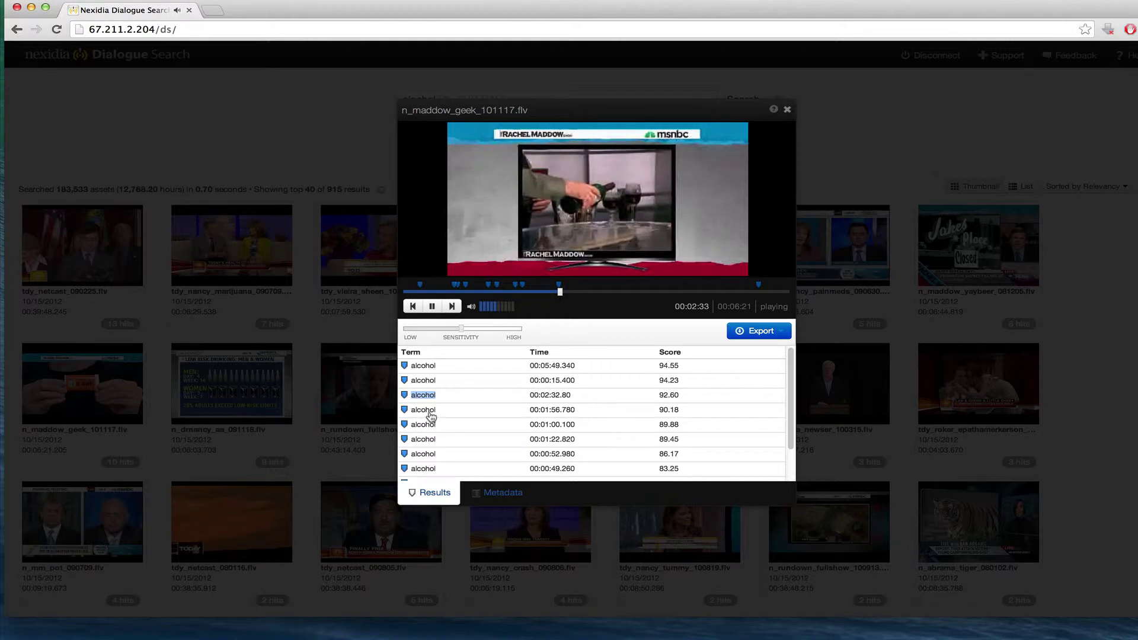
double_click(429, 411)
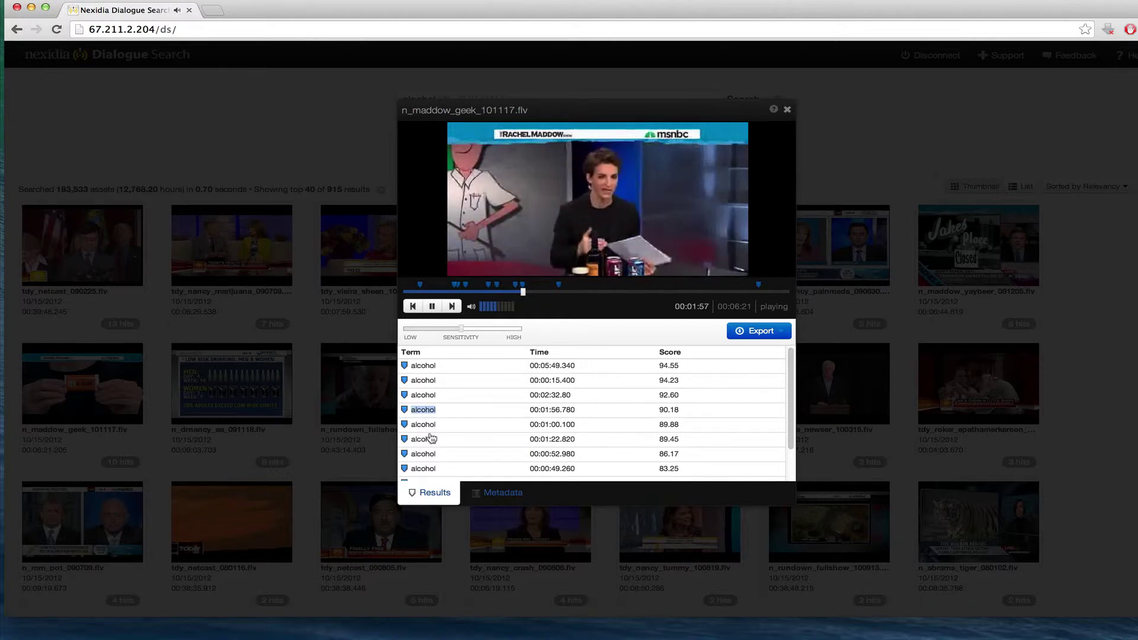
double_click(432, 468)
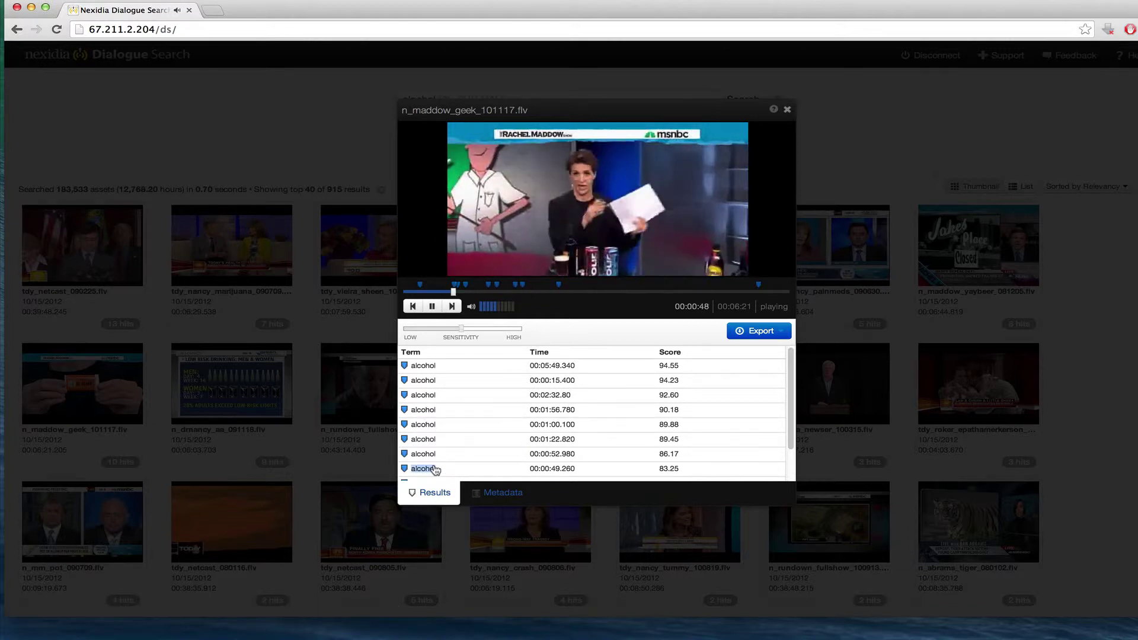
click(787, 112)
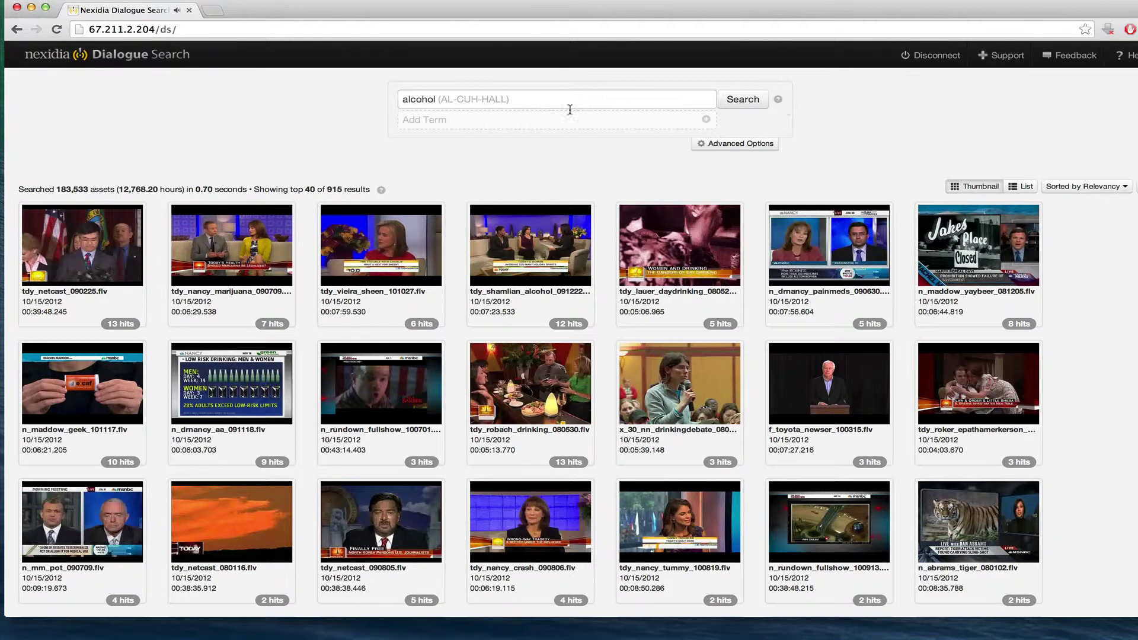
Replace the query with 'twerk' and search, returning 99 results.
drag(438, 101, 397, 99)
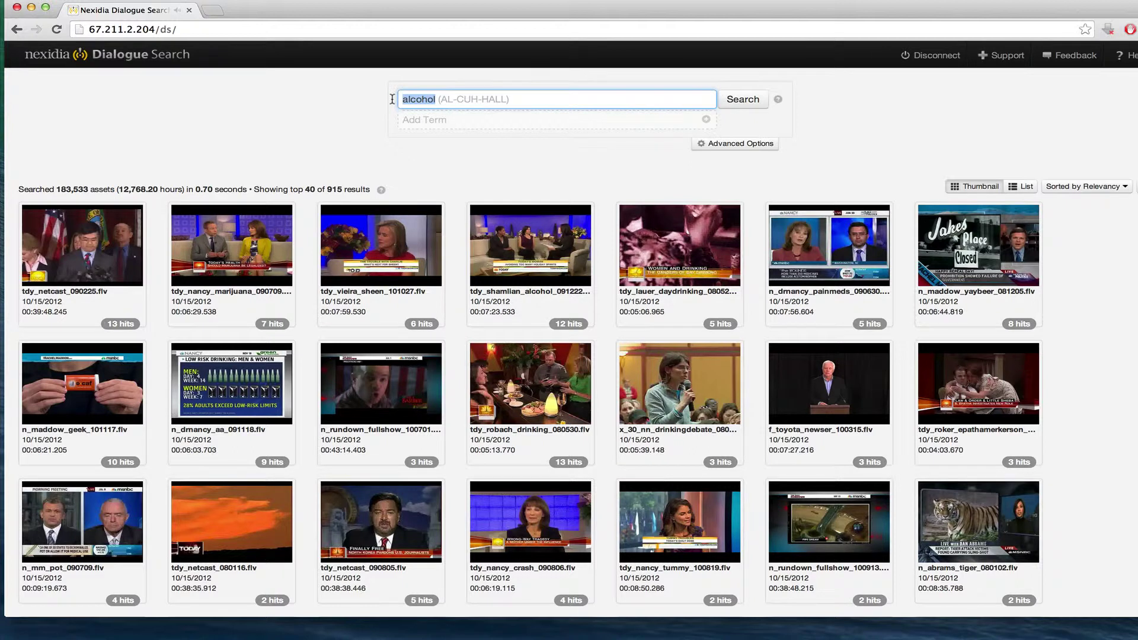
text(tw)
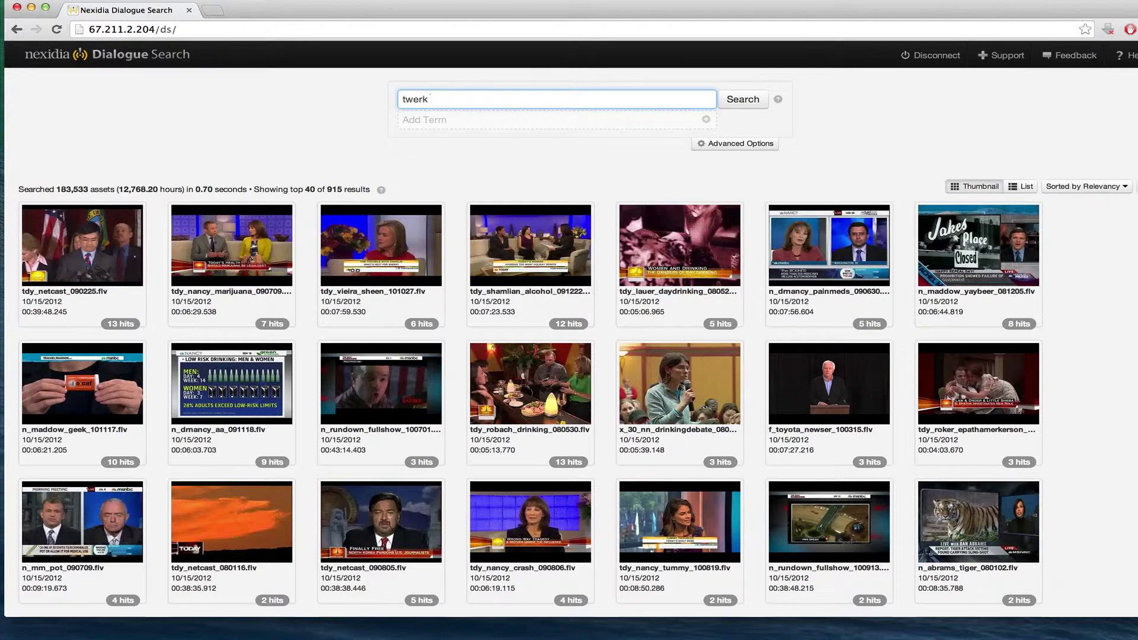
text(erk)
key(Return)
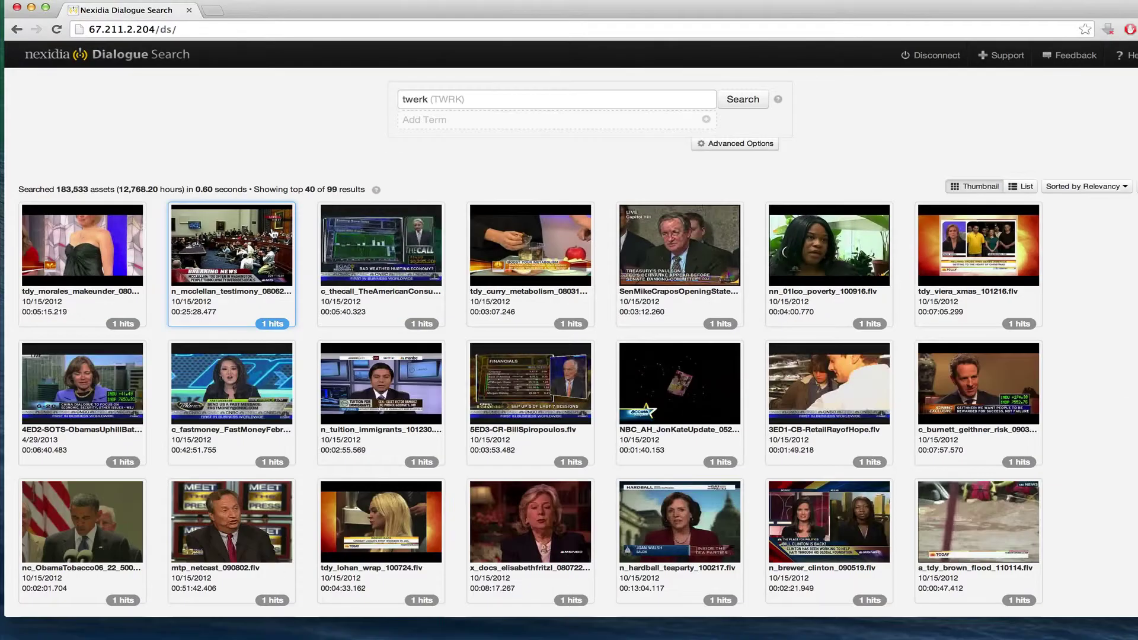
click(233, 285)
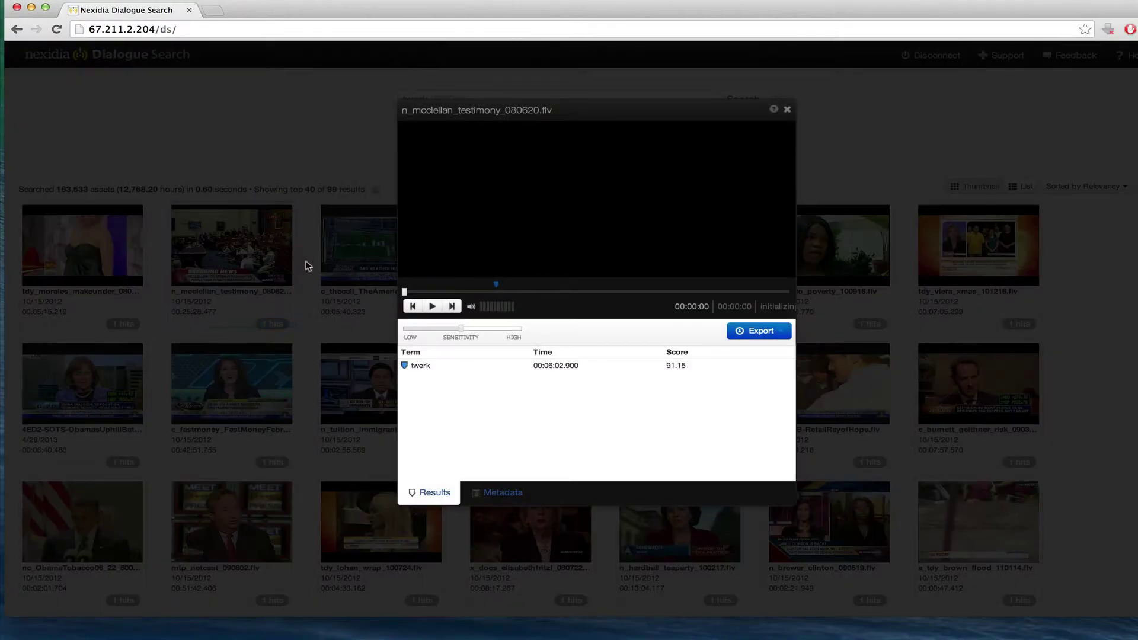
click(511, 370)
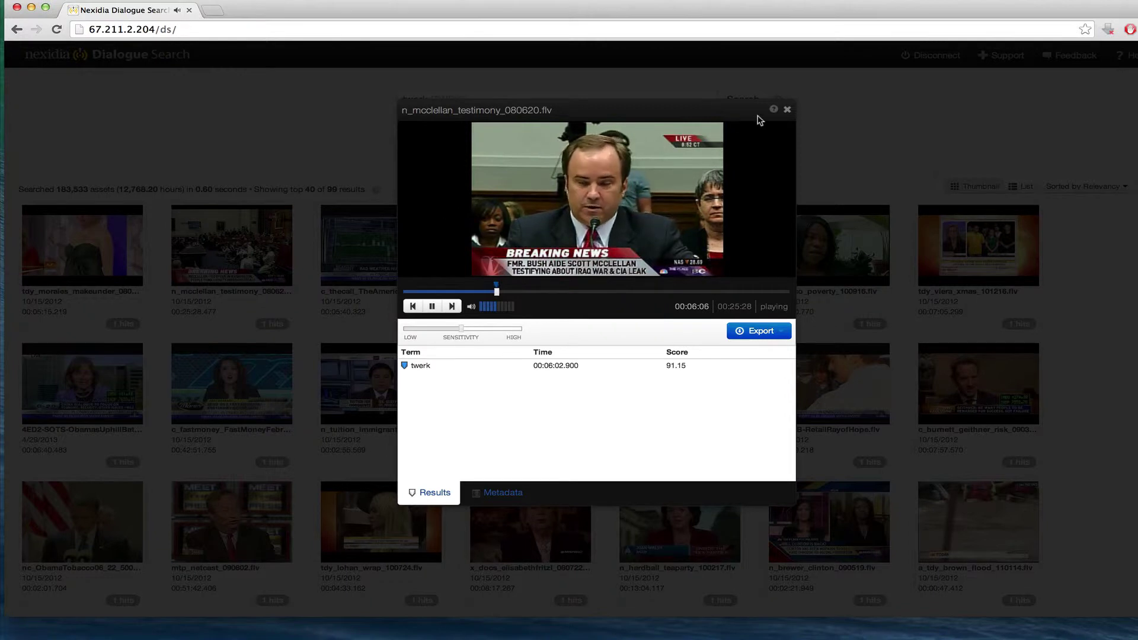
click(787, 110)
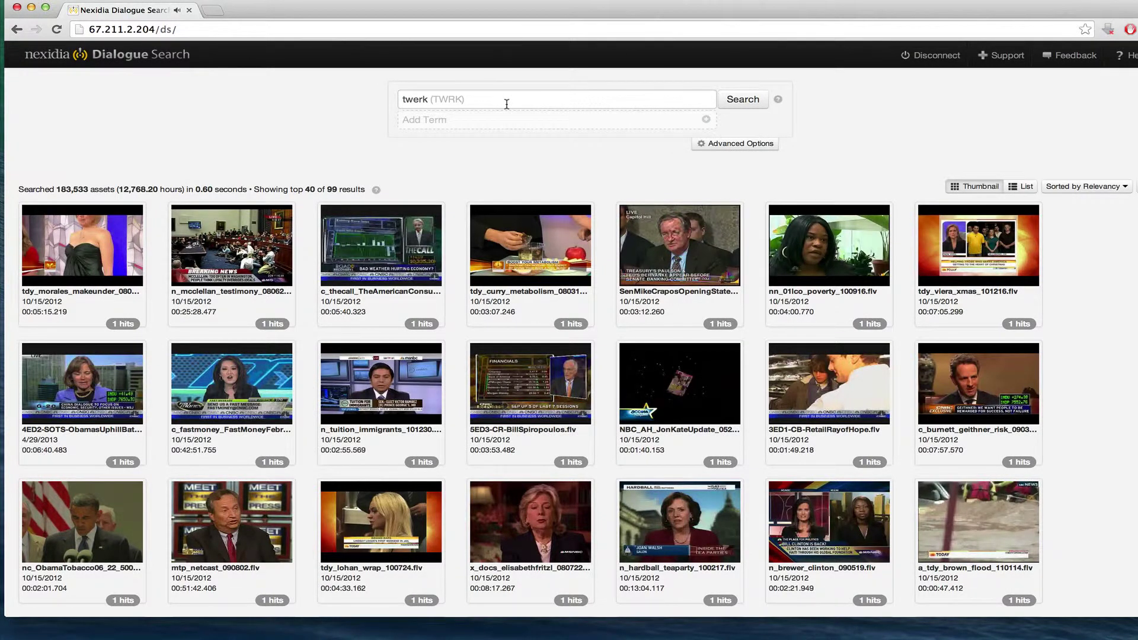
Replace the query with 'hated it' and search, returning 616 results.
drag(477, 99, 391, 96)
text(hated it)
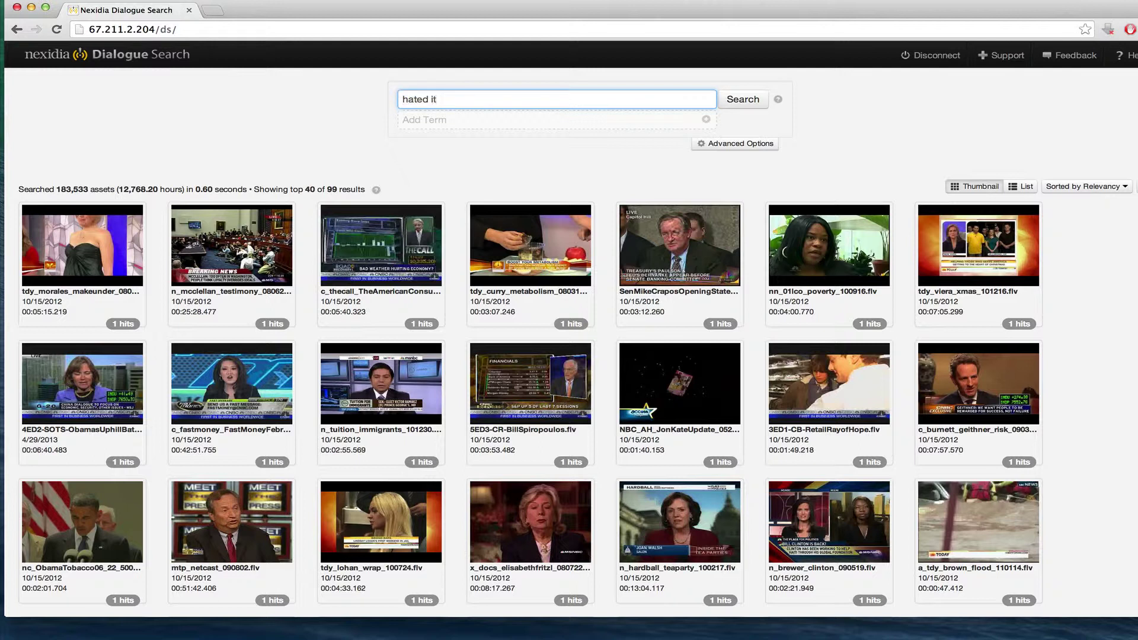
key(Return)
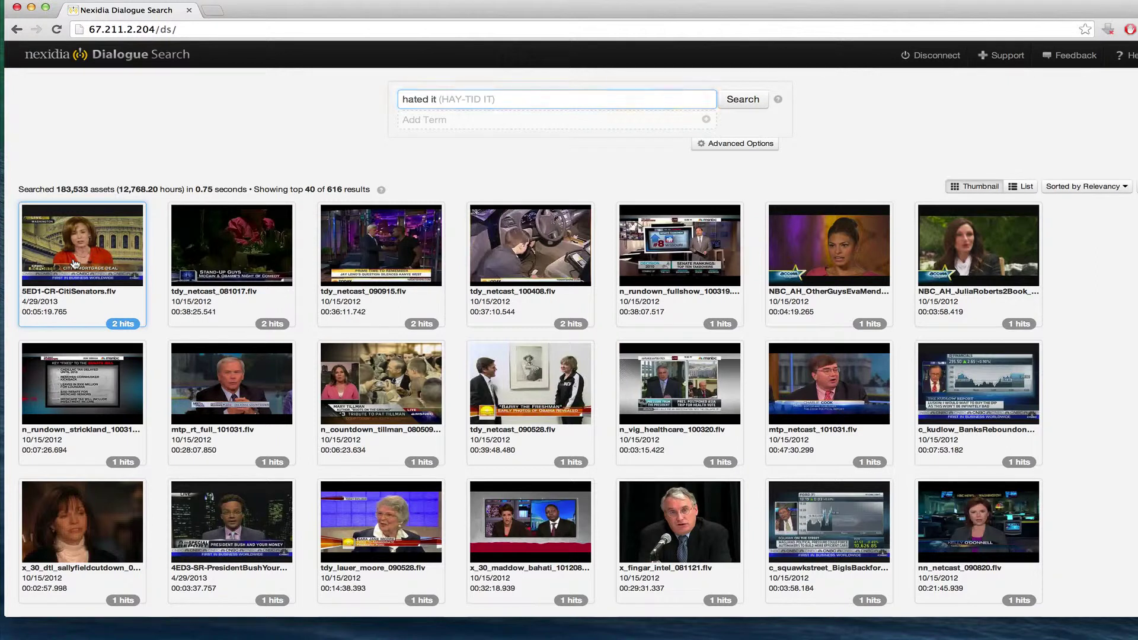
Play 5ED1-CR-CitiSenators.flv from its 98.21-scored hit at 00:01:20.60, then close it.
click(75, 263)
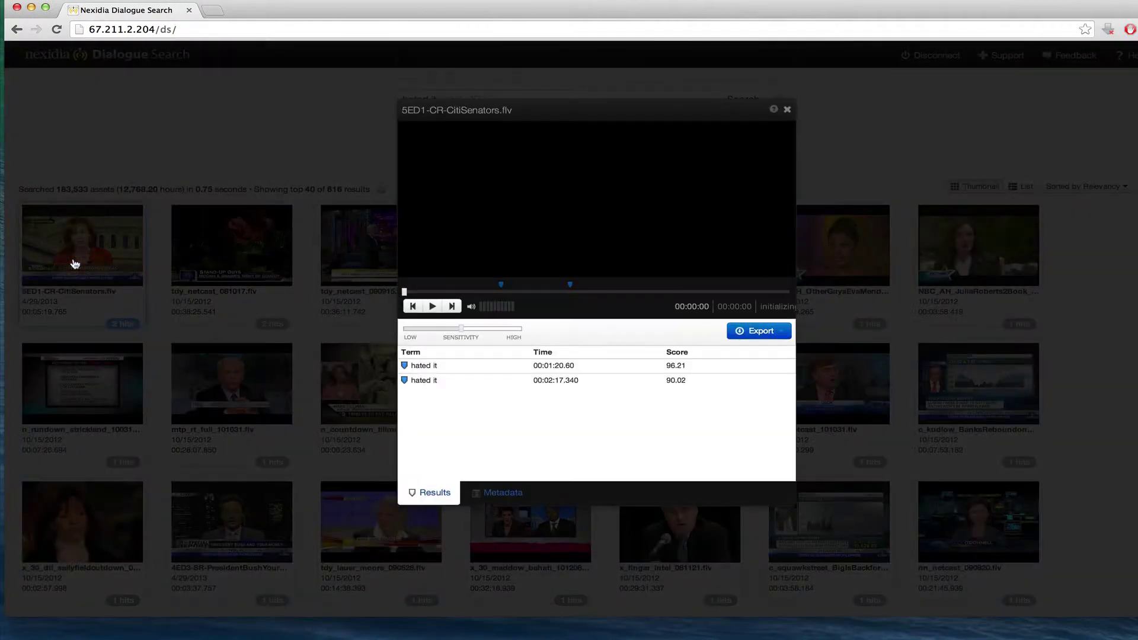
click(466, 370)
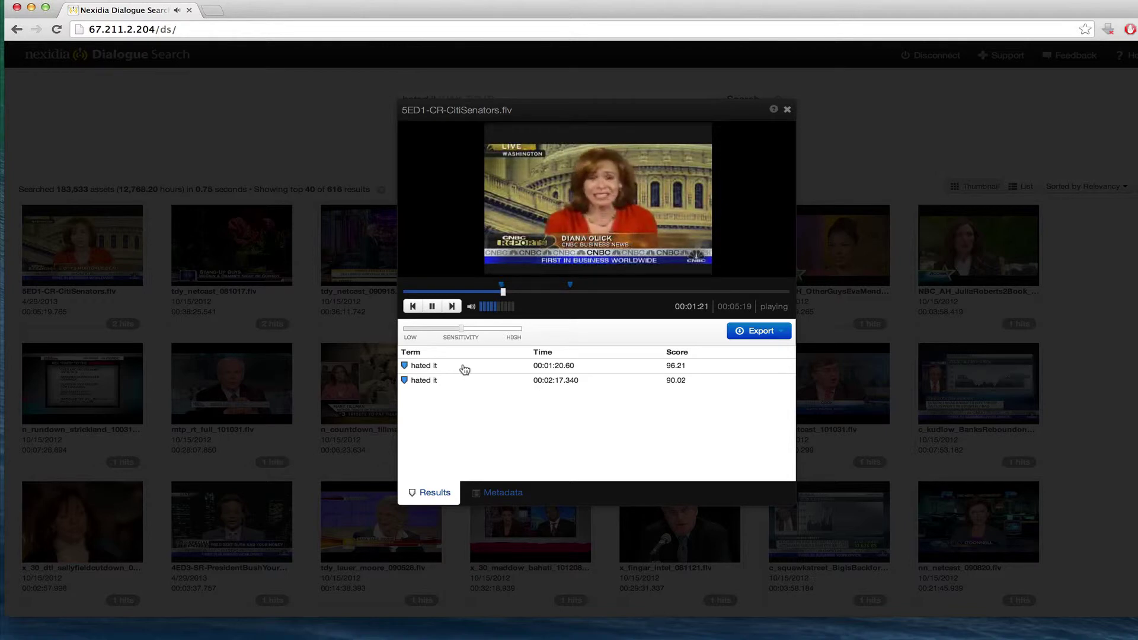
click(465, 370)
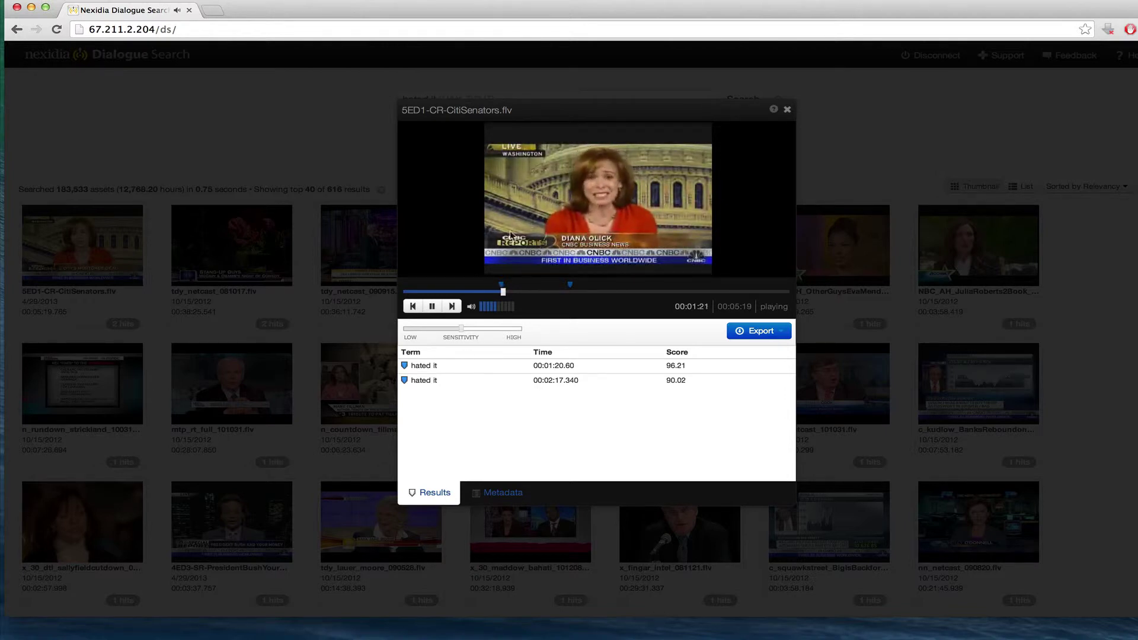
click(787, 112)
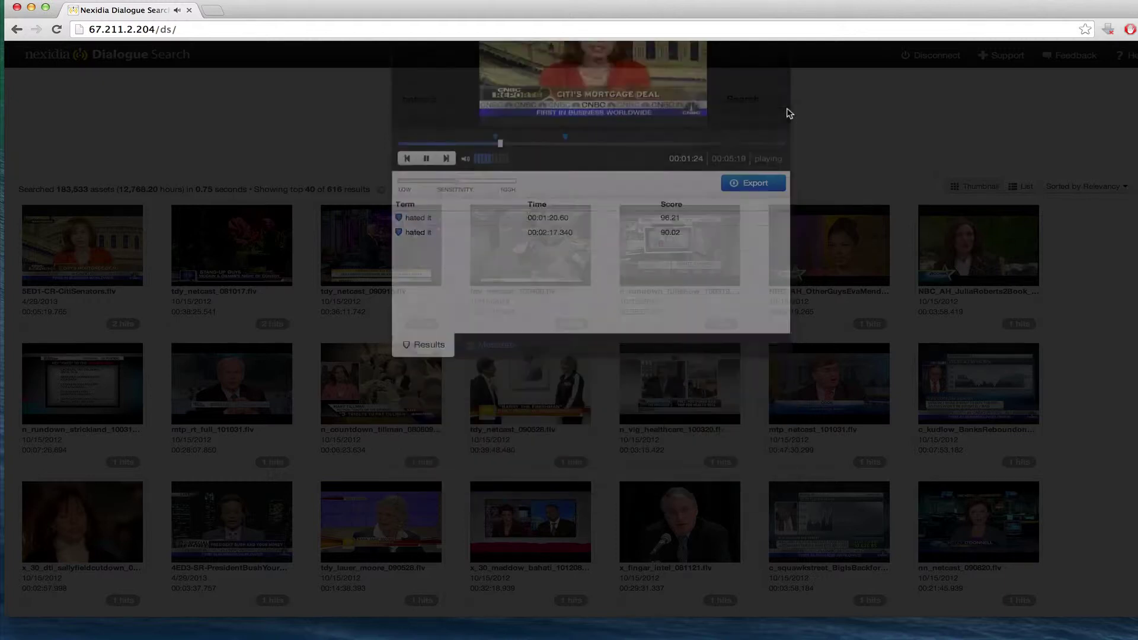
Narrow the query to 'they hated it', cutting results to 198.
drag(480, 100, 398, 93)
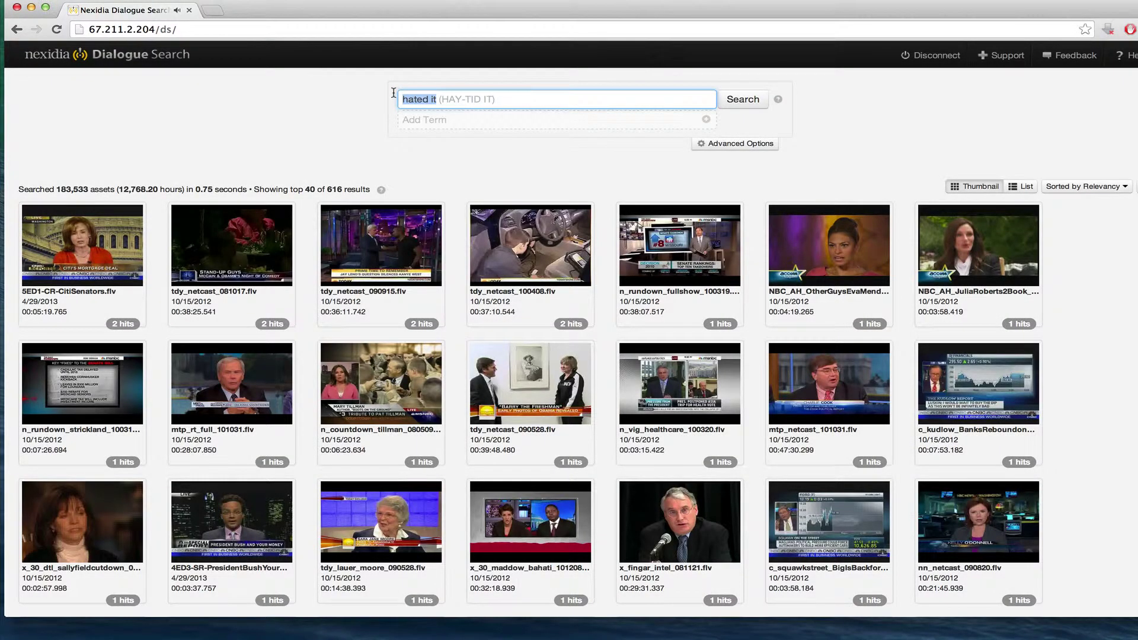
text(they)
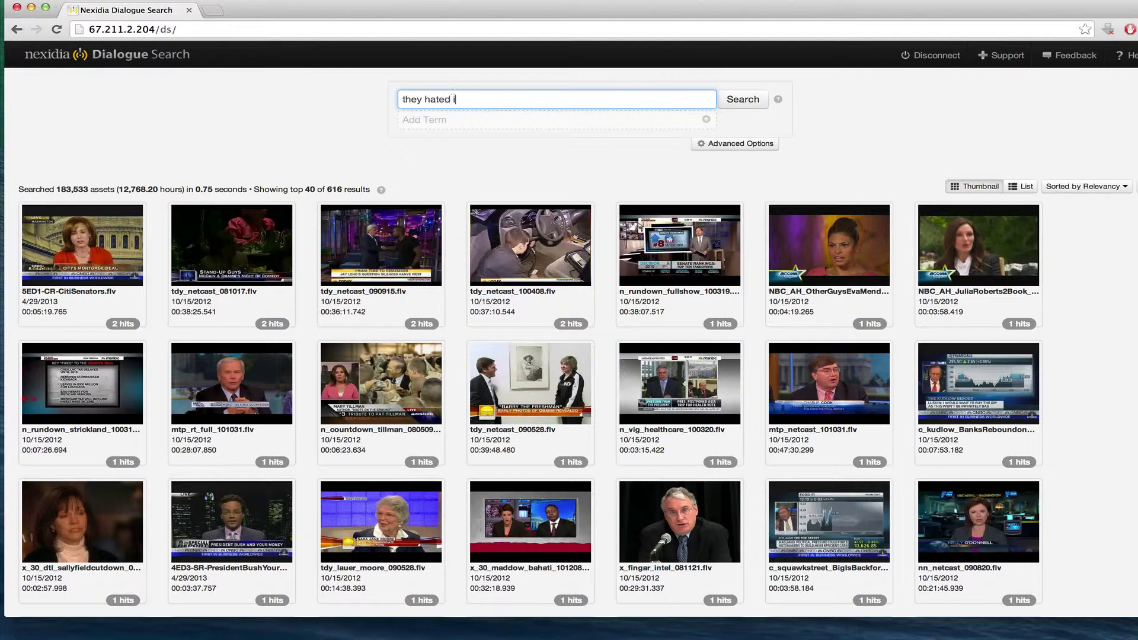
key(Return)
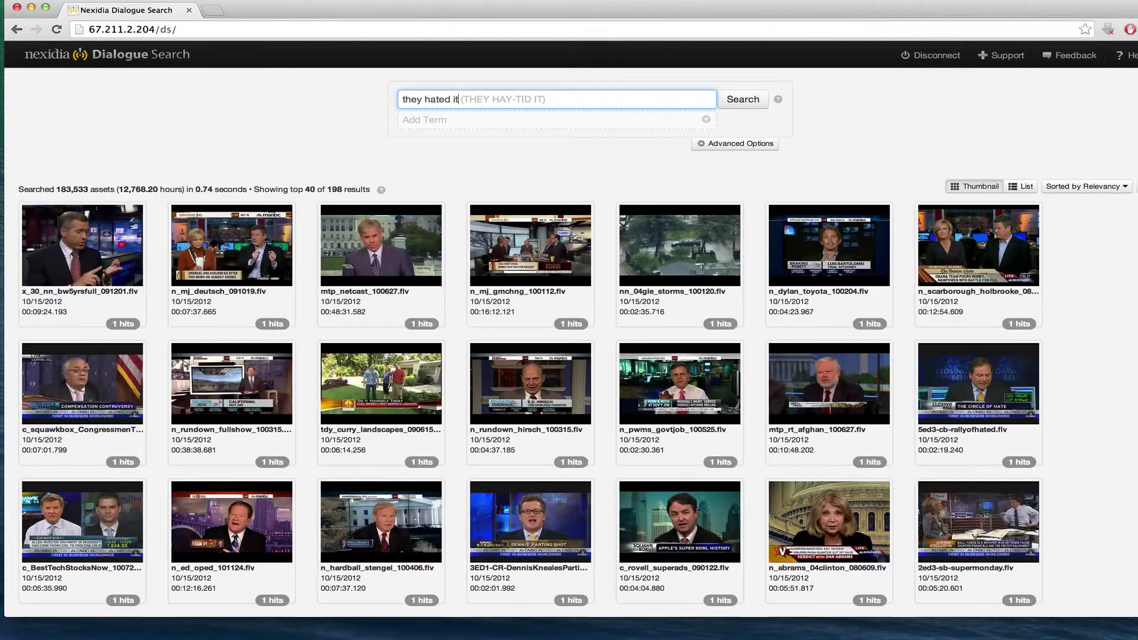
Play the hits in x_30_nn_bw5yrsfull_091201.flv and n_mj_deutsch_091019.flv, closing each player.
click(102, 247)
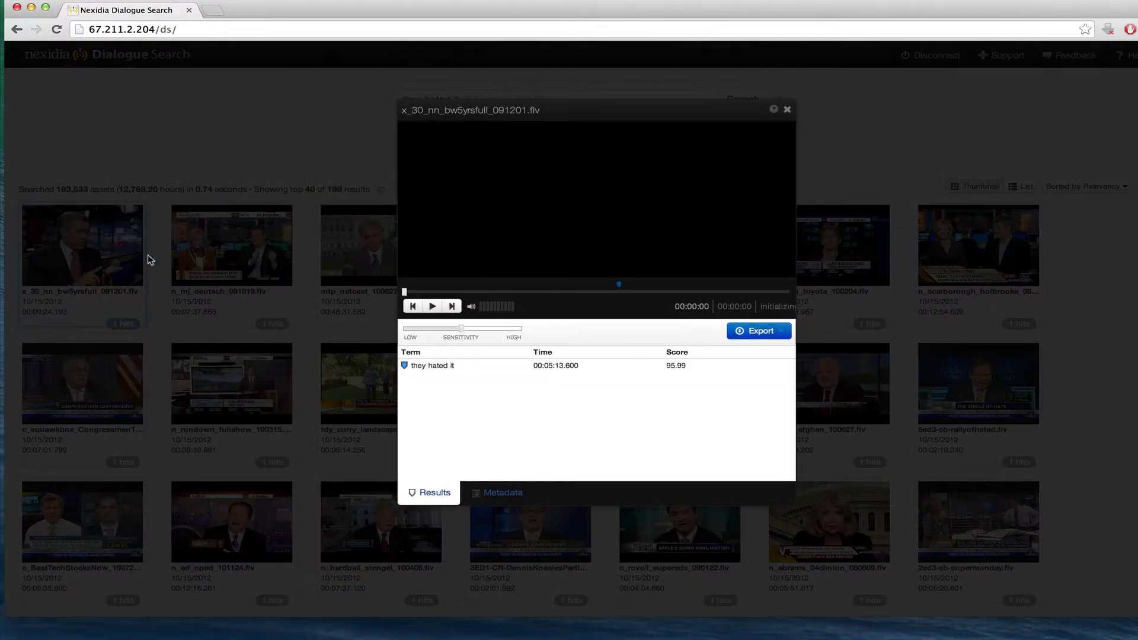
click(488, 373)
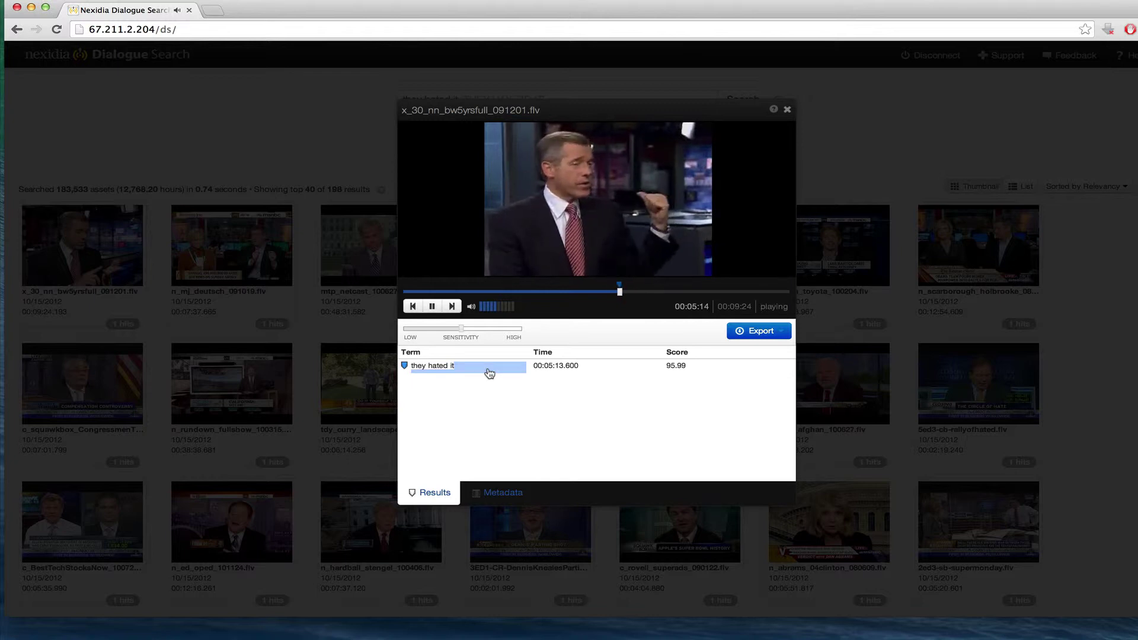
click(787, 109)
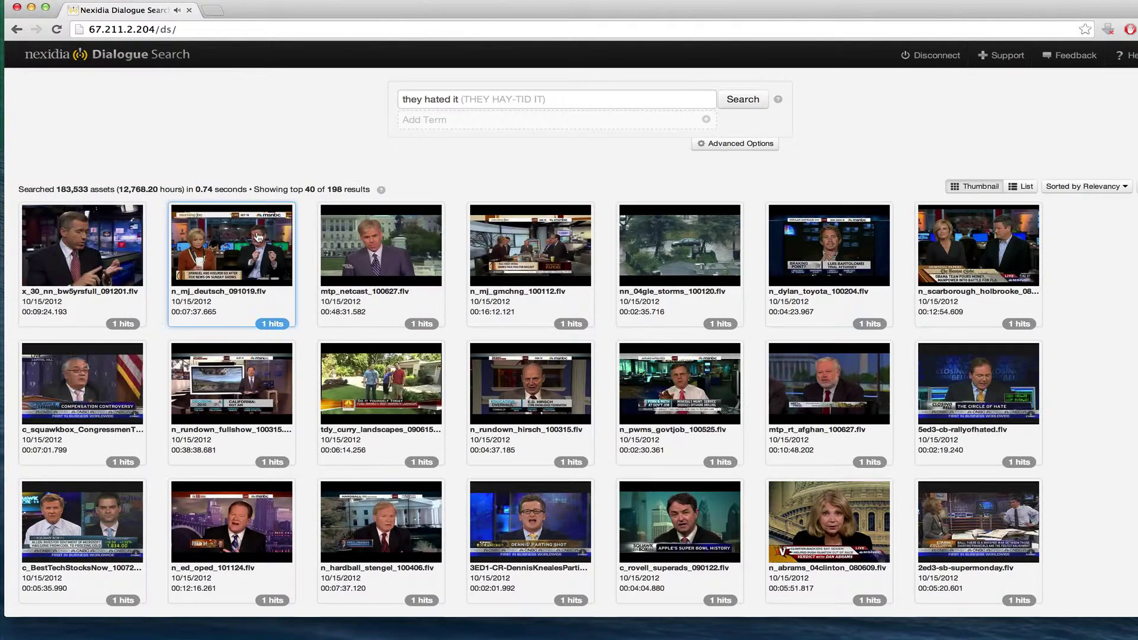
click(258, 237)
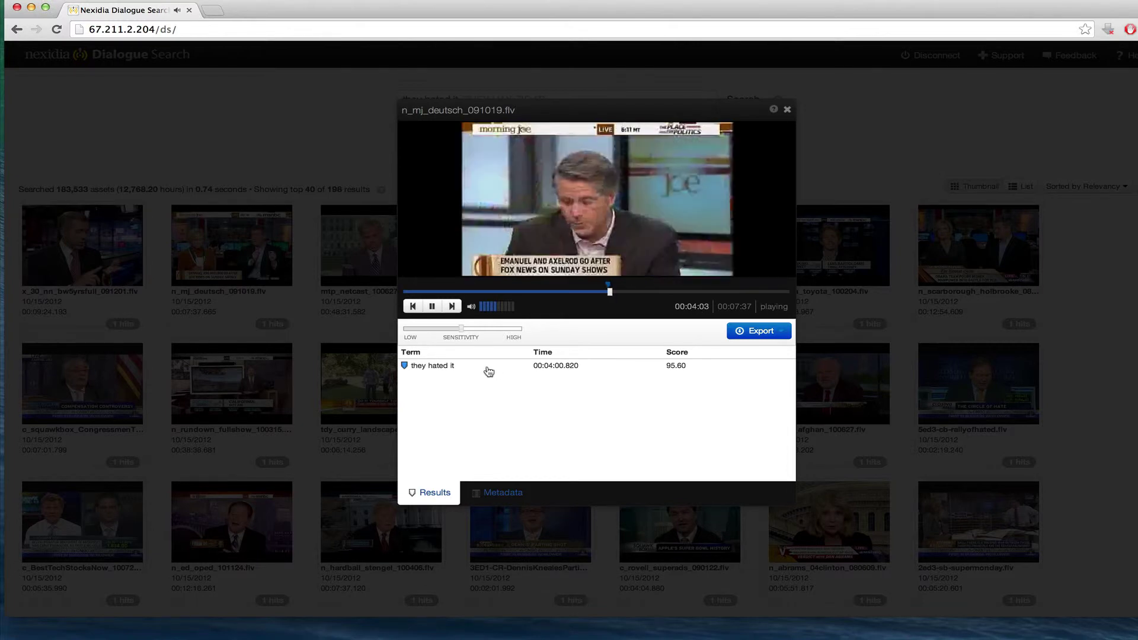
click(788, 111)
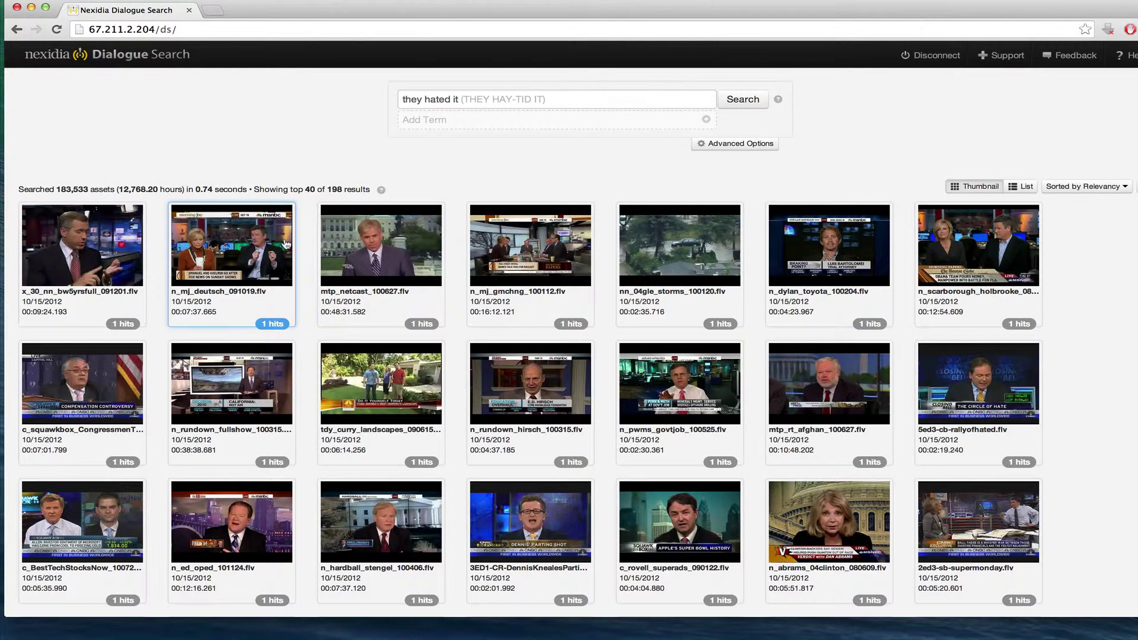